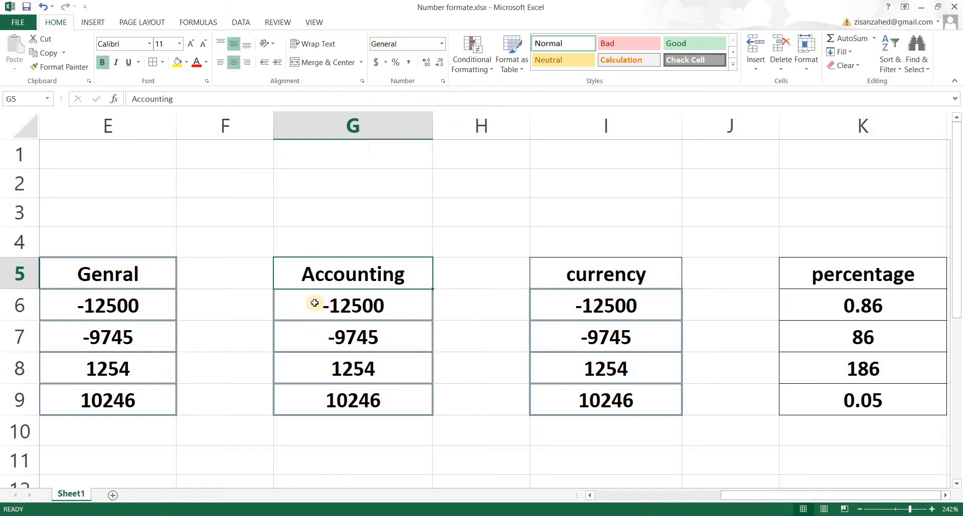
- Apply the Accounting number format to cells G6:G9 in the Accounting column
{"action": "left_click_drag", "start_coordinate": [317, 311], "coordinate": [318, 399]}
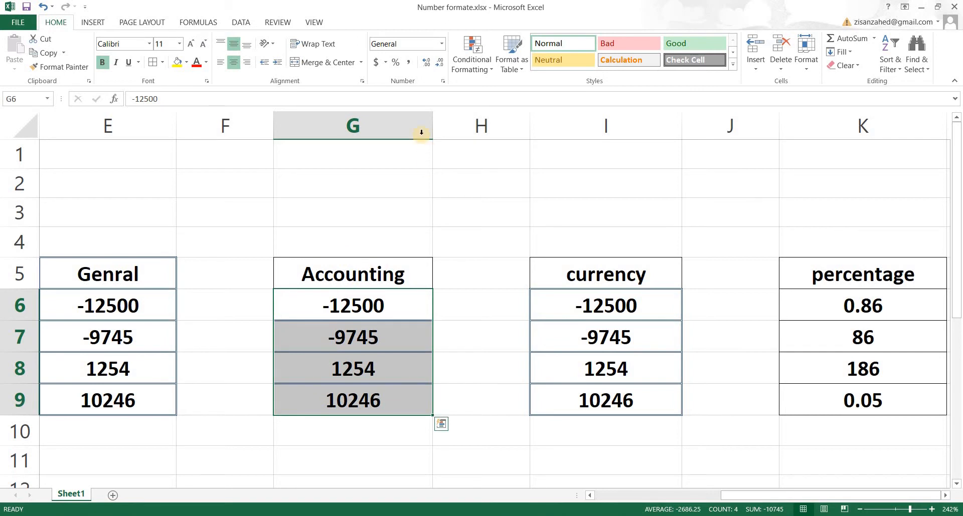
{"action": "left_click", "coordinate": [441, 46]}
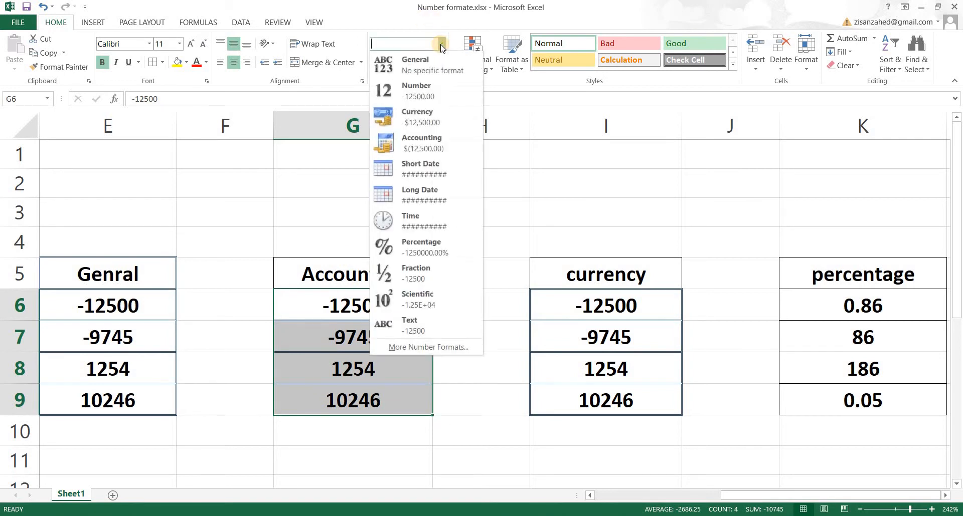
{"action": "left_click", "coordinate": [441, 45]}
{"action": "left_click", "coordinate": [441, 45]}
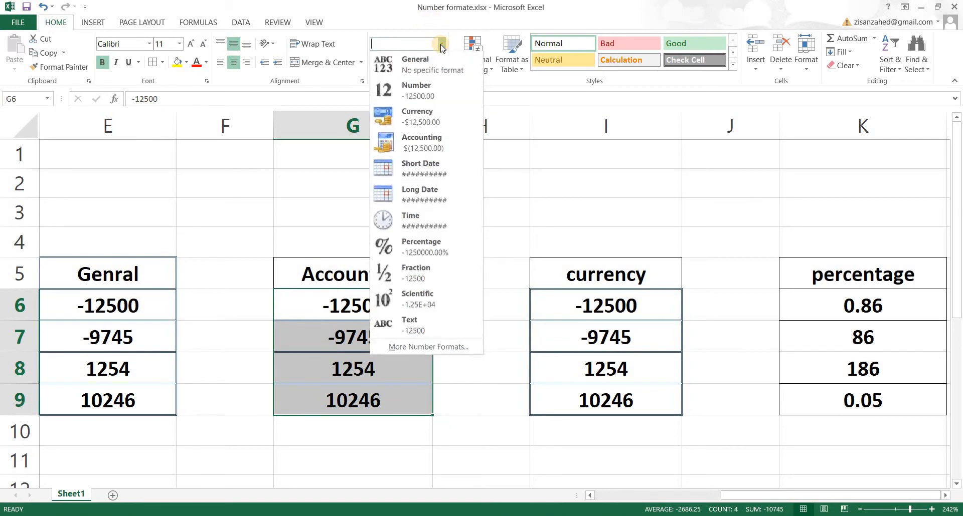
{"action": "left_click", "coordinate": [427, 149]}
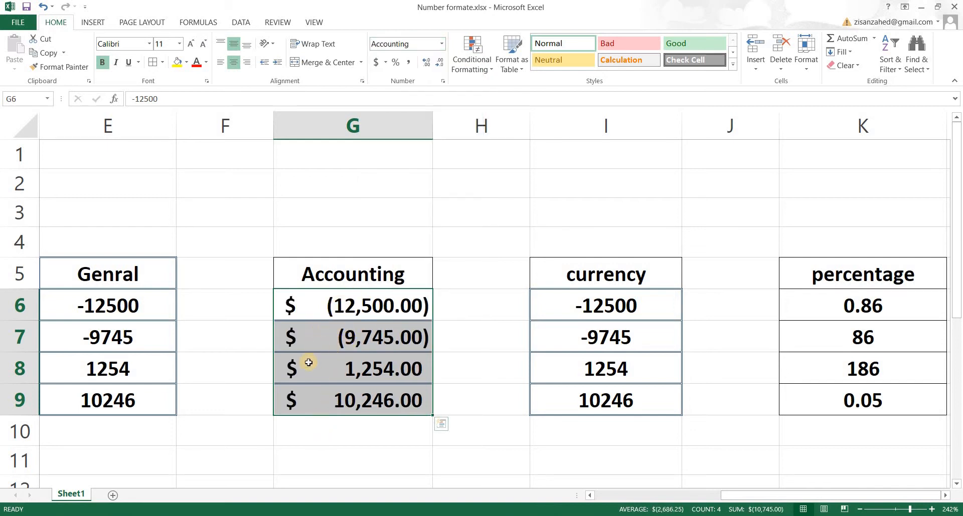
{"action": "left_click", "coordinate": [357, 245]}
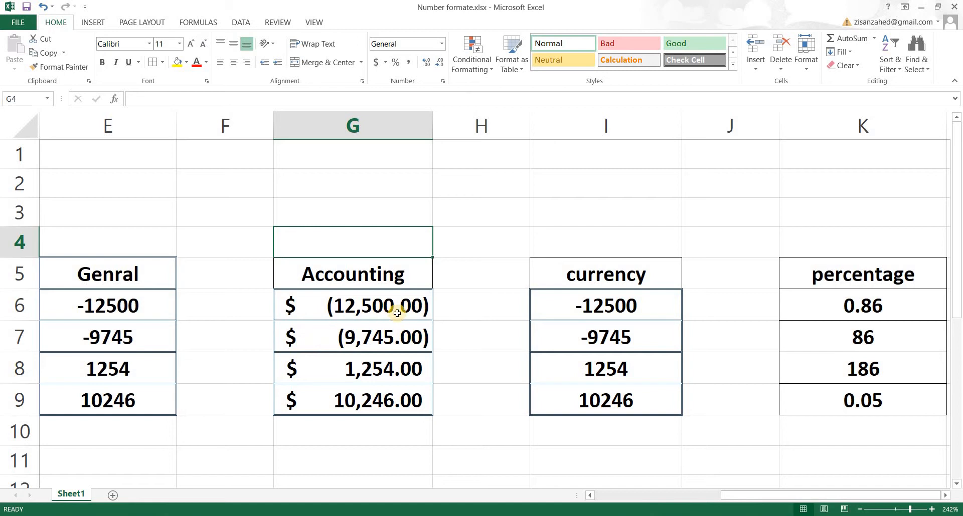
- Compare the values in the Accounting column with the General-format values in column E, cell by cell
{"action": "left_click", "coordinate": [324, 338]}
{"action": "left_click", "coordinate": [346, 368]}
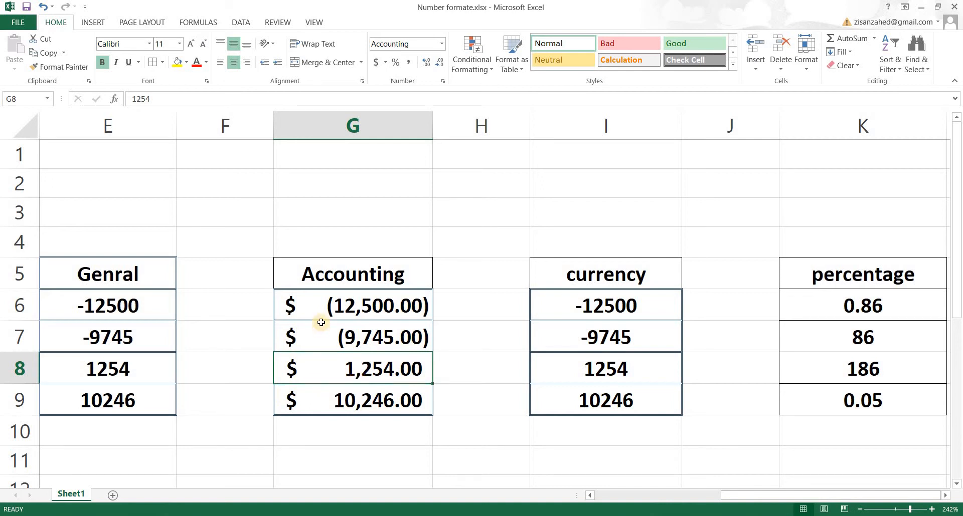
{"action": "left_click", "coordinate": [84, 317]}
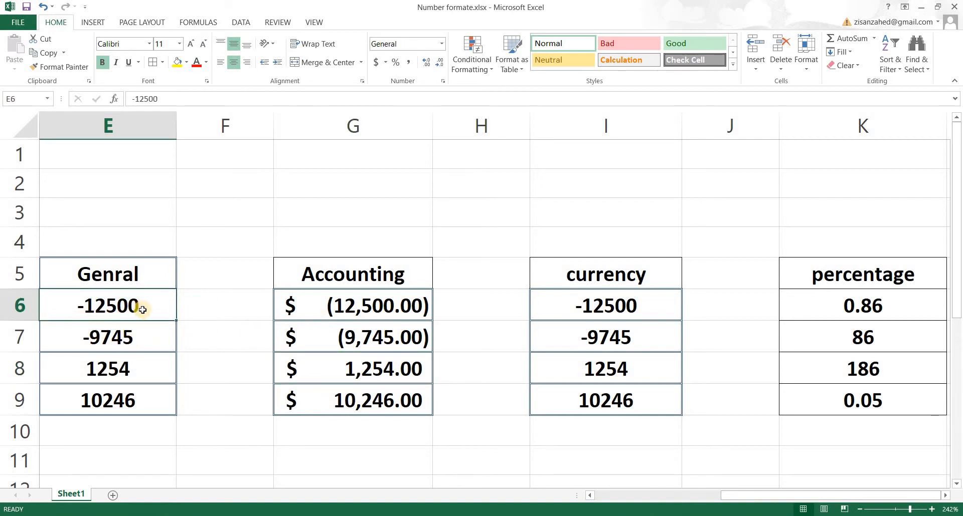
{"action": "left_click", "coordinate": [97, 347]}
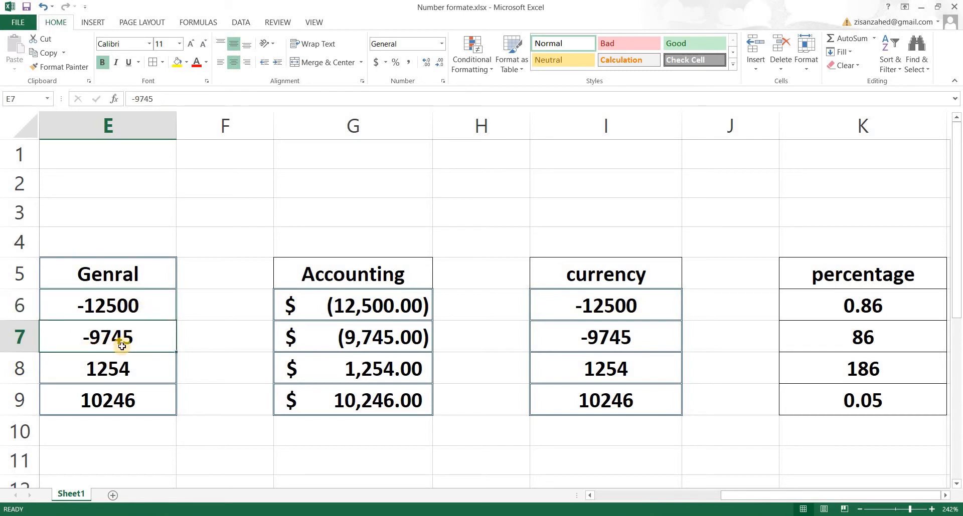
{"action": "left_click", "coordinate": [370, 334]}
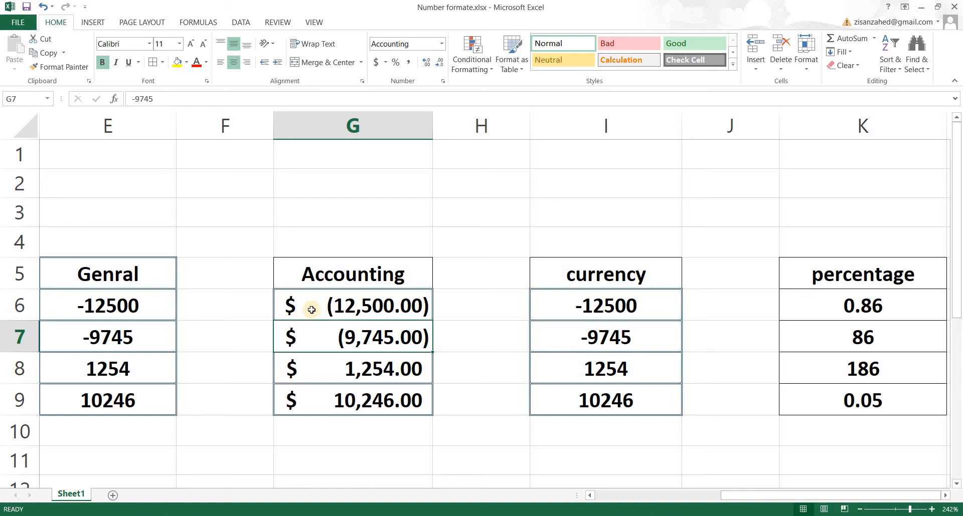
{"action": "key", "text": "Down"}
{"action": "key", "text": "Down"}
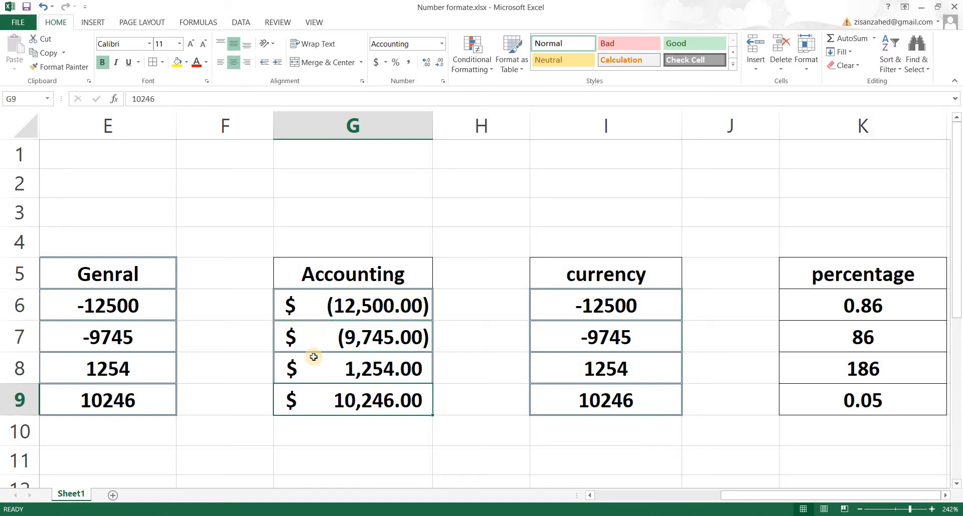
{"action": "key", "text": "Up"}
{"action": "key", "text": "Up"}
{"action": "key", "text": "Down"}
{"action": "key", "text": "Up"}
{"action": "key", "text": "Up"}
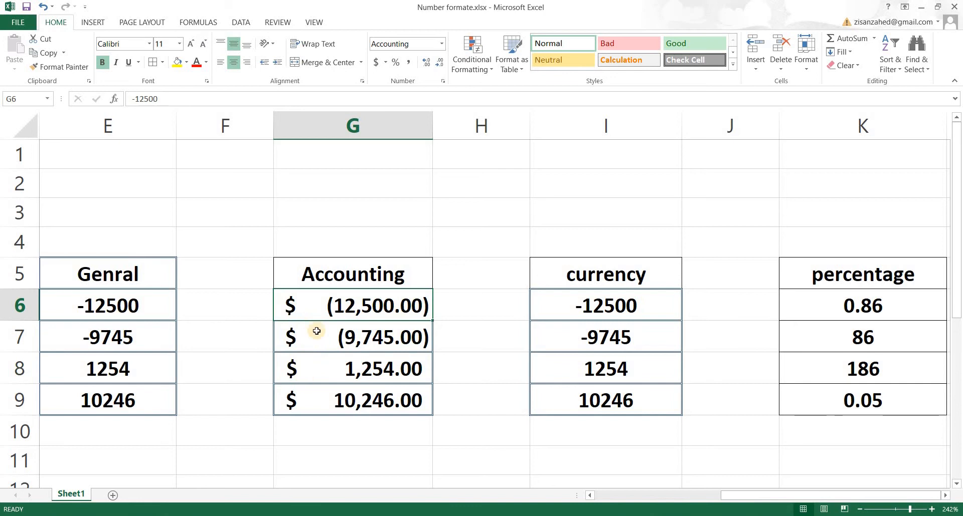
- Switch the accounting symbol of G6:G9 to € Euro (€ 123), and return it to $ English (United States)
{"action": "left_click_drag", "start_coordinate": [359, 304], "coordinate": [346, 399]}
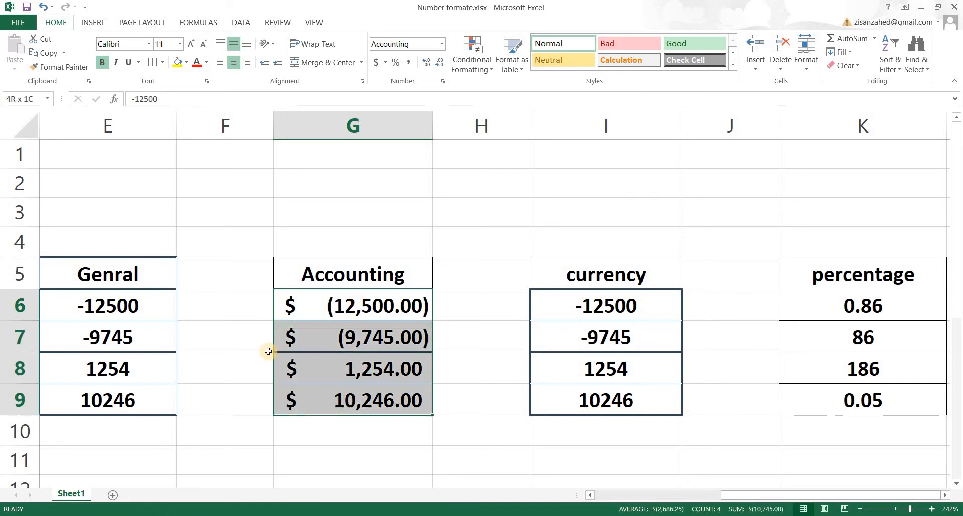
{"action": "left_click", "coordinate": [385, 62]}
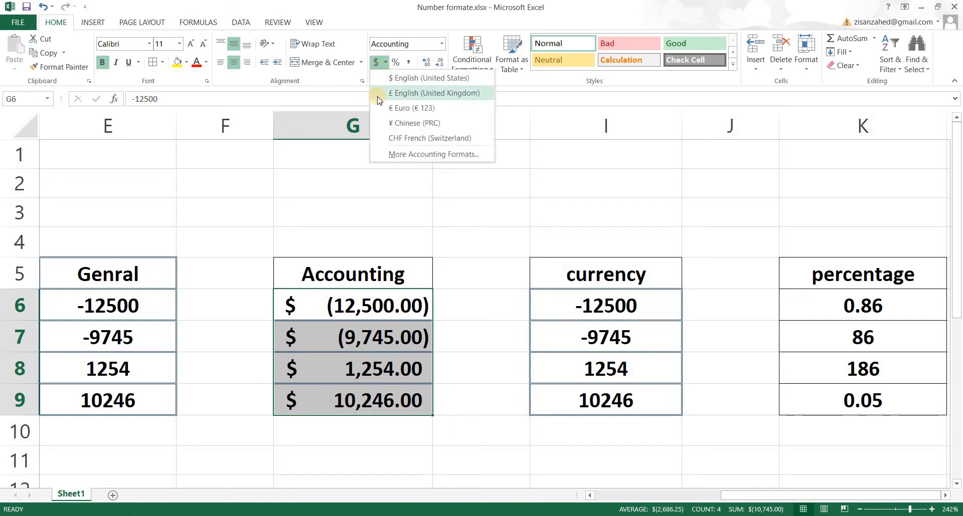
{"action": "left_click", "coordinate": [386, 107]}
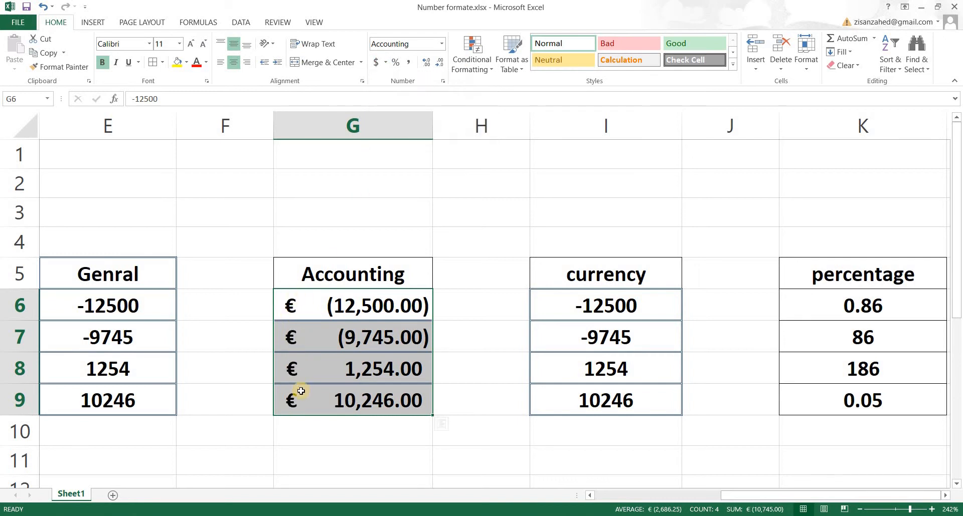
{"action": "left_click", "coordinate": [385, 62]}
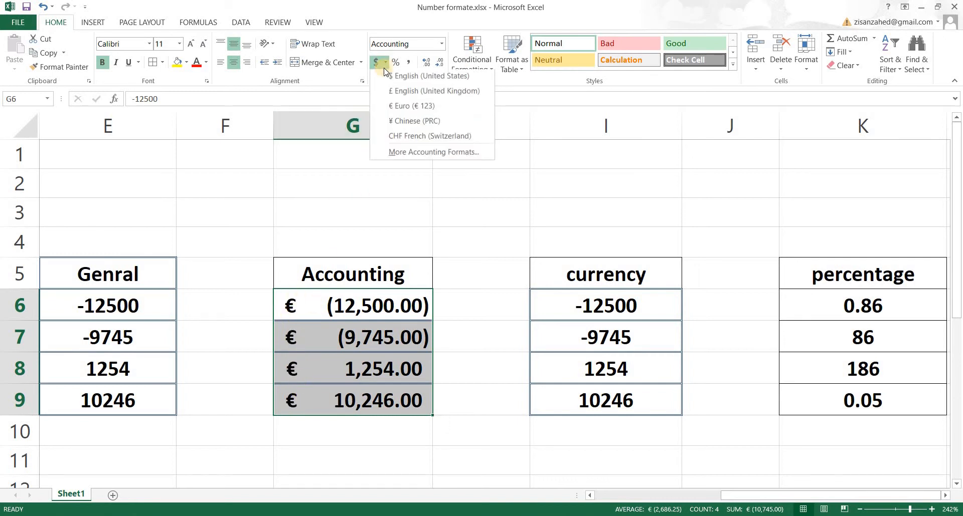
{"action": "left_click", "coordinate": [398, 79]}
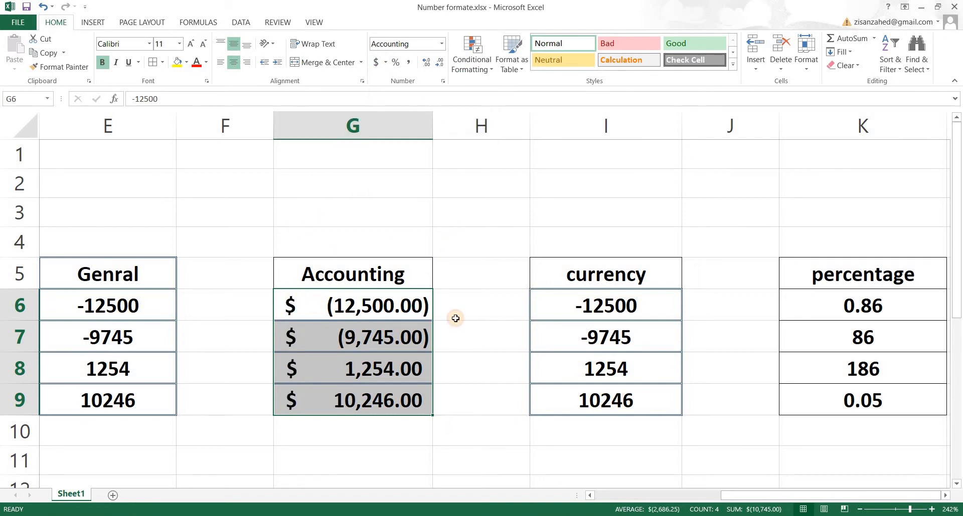
{"action": "left_click", "coordinate": [456, 231]}
- Apply the Currency number format to cells I6:I9 and check the formatted cells
{"action": "left_click", "coordinate": [595, 310]}
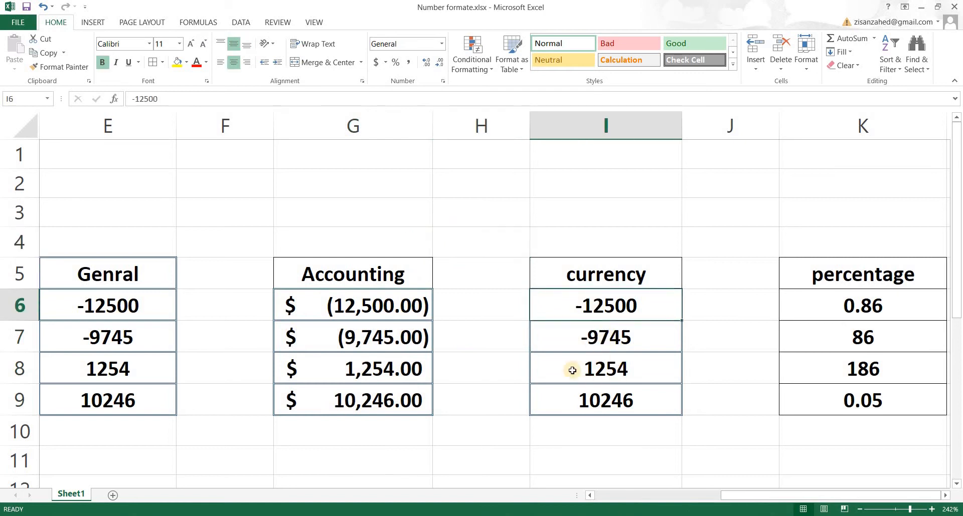
{"action": "left_click_drag", "start_coordinate": [617, 307], "coordinate": [615, 401]}
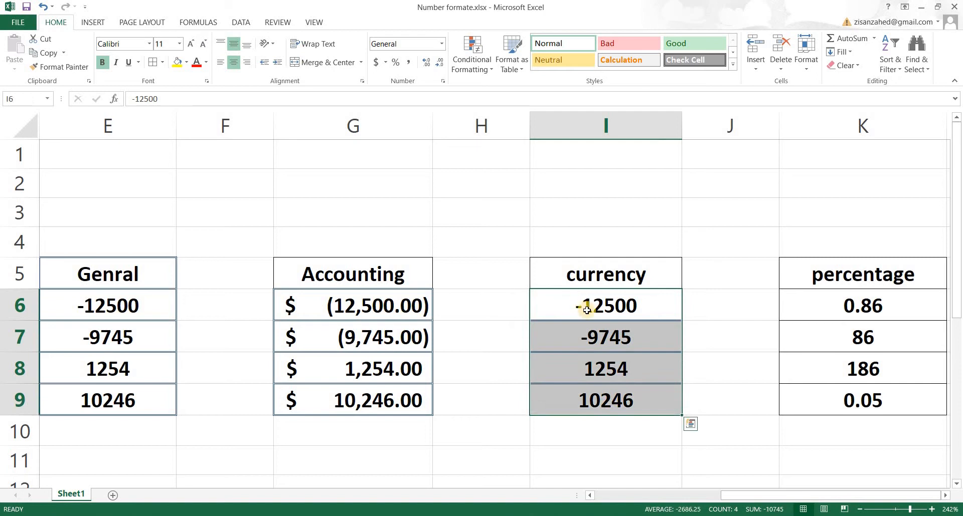
{"action": "left_click", "coordinate": [440, 47]}
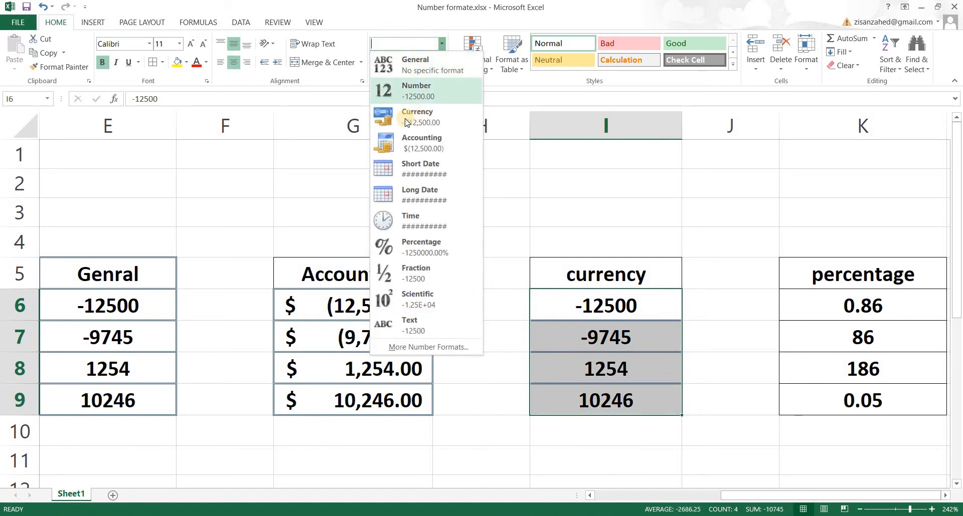
{"action": "left_click", "coordinate": [406, 121]}
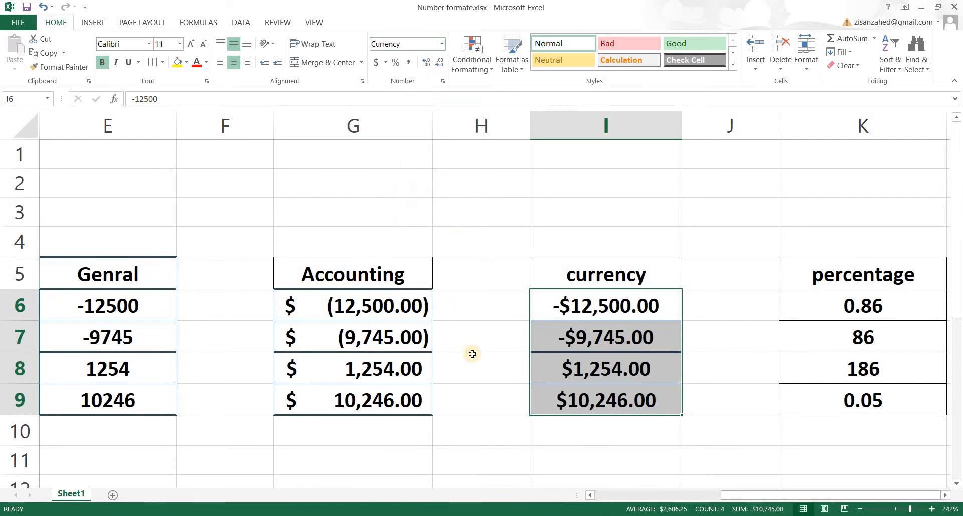
{"action": "left_click", "coordinate": [492, 345]}
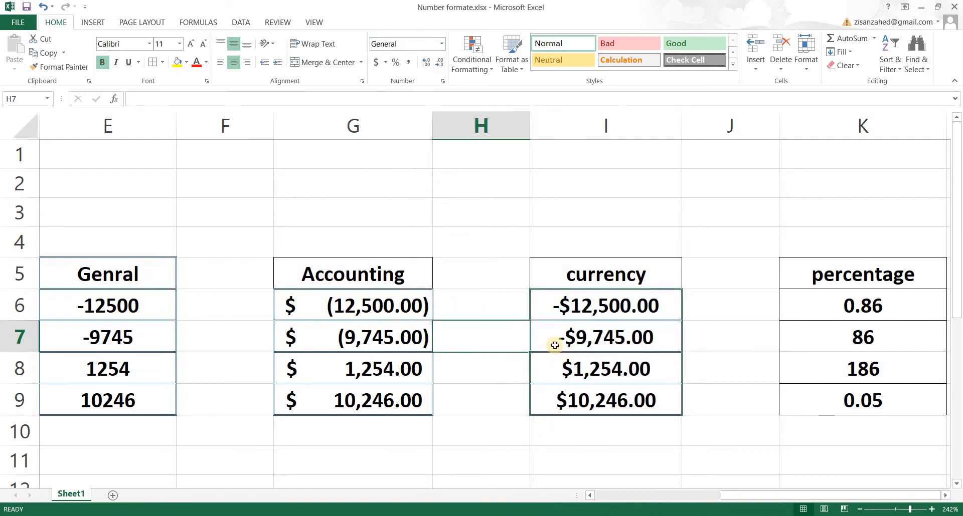
{"action": "left_click", "coordinate": [589, 317]}
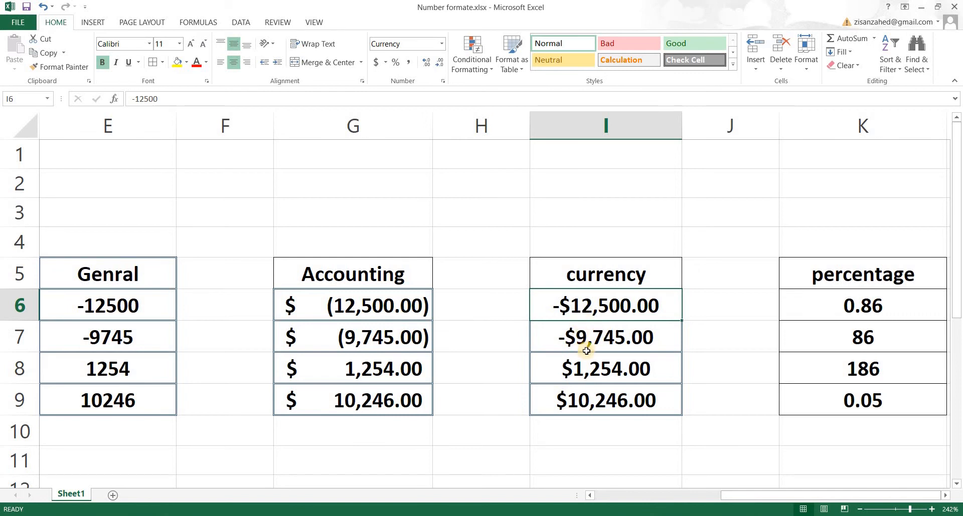
{"action": "key", "text": "Down"}
{"action": "key", "text": "Down"}
{"action": "key", "text": "Down"}
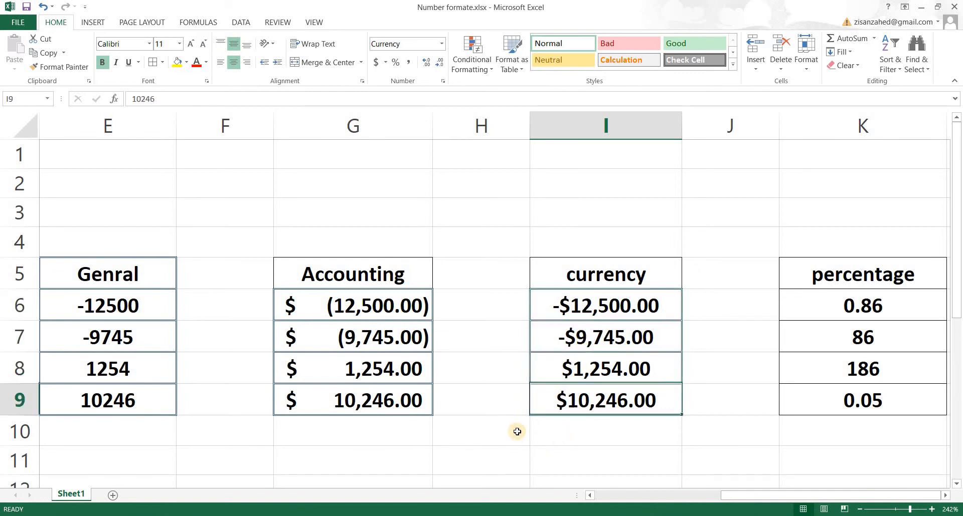
{"action": "left_click", "coordinate": [515, 358]}
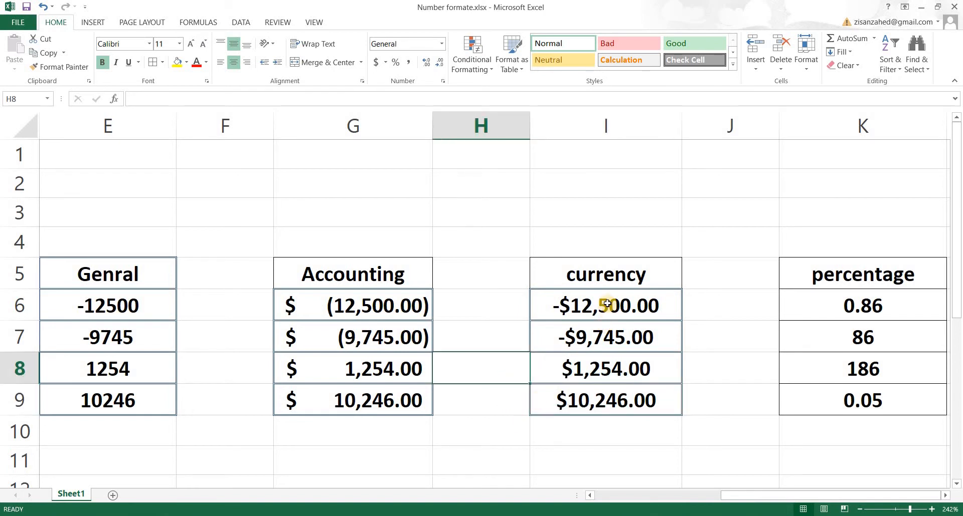
- Set the negative-number style of the Currency format in I6:I9 to red $1,234.10 without a minus sign
{"action": "left_click_drag", "start_coordinate": [608, 304], "coordinate": [564, 390]}
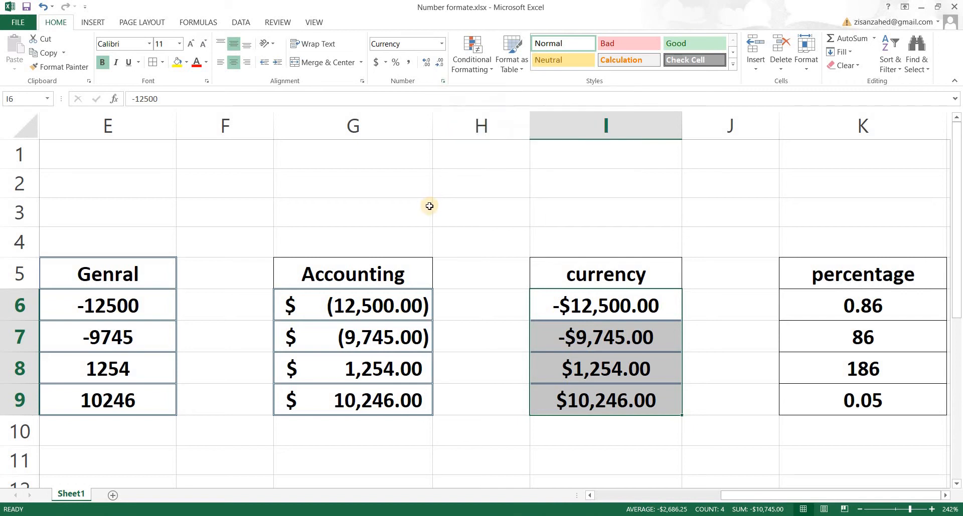
{"action": "key", "text": "ctrl+1"}
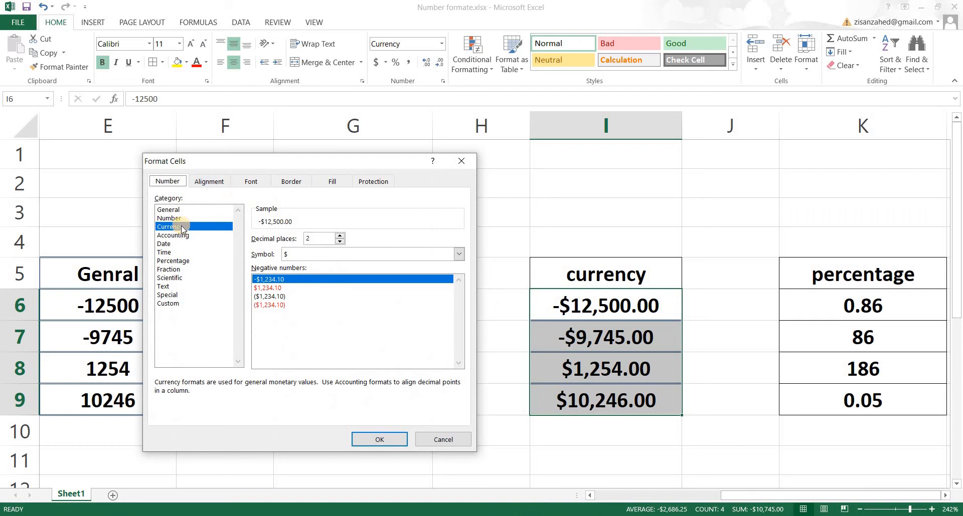
{"action": "left_click_drag", "start_coordinate": [269, 161], "coordinate": [263, 145]}
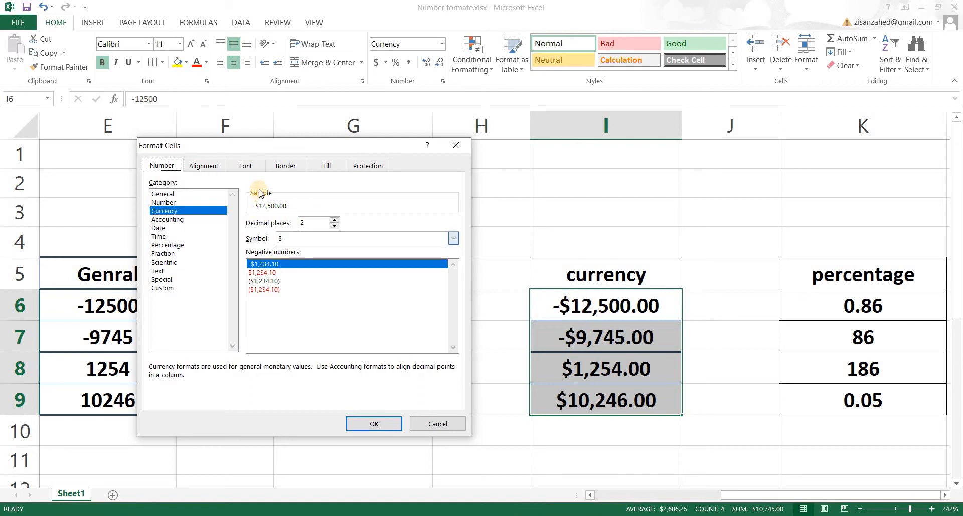
{"action": "left_click", "coordinate": [268, 273]}
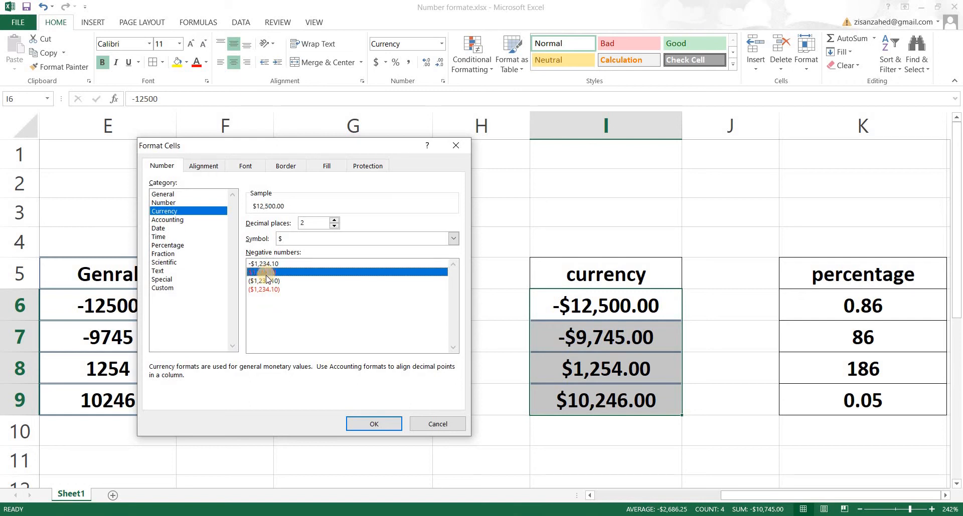
{"action": "left_click", "coordinate": [369, 431]}
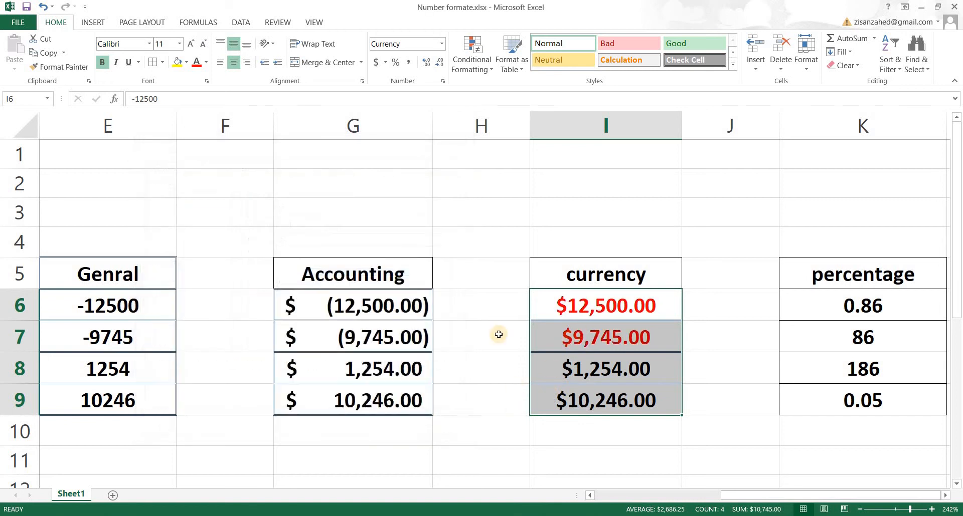
{"action": "key", "text": "Left"}
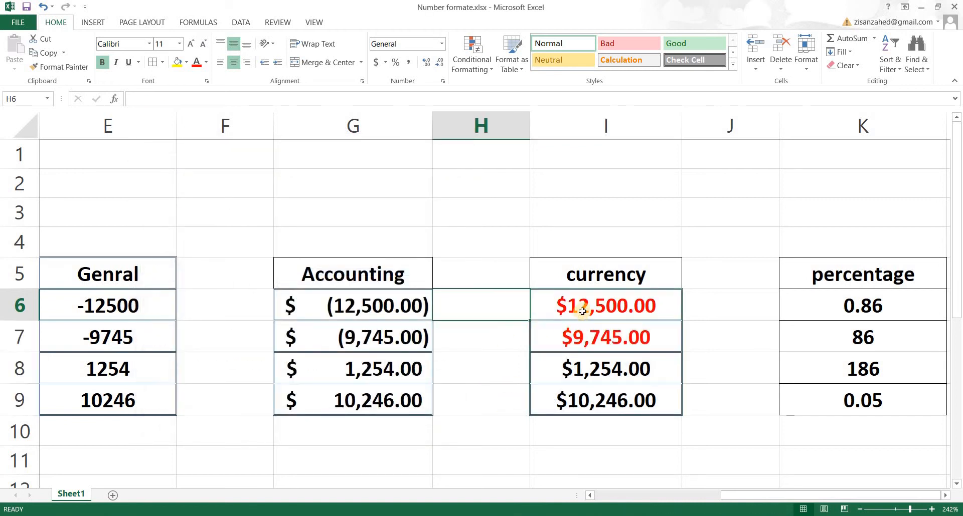
{"action": "key", "text": "Right"}
{"action": "key", "text": "Down"}
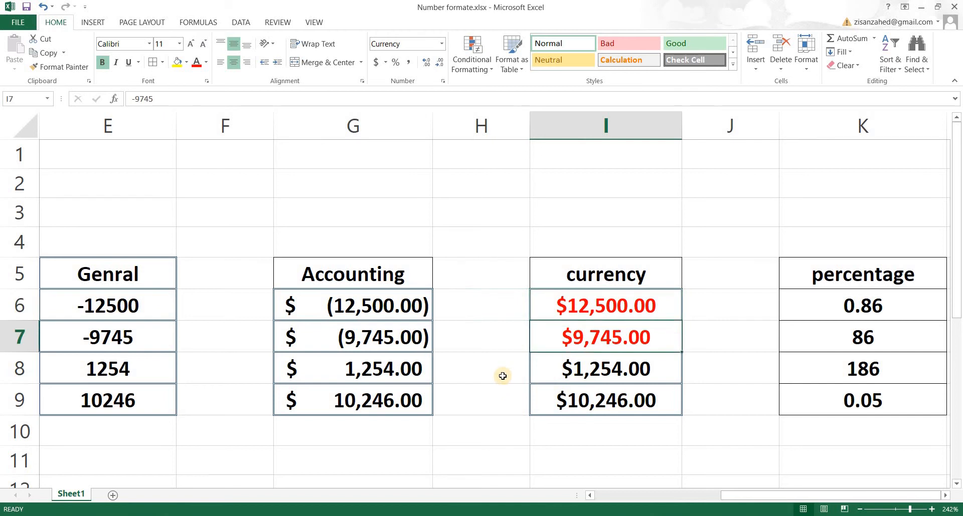
{"action": "left_click", "coordinate": [502, 376]}
- Set the negative-number style of the Currency format in I6:I9 to black ($1,234.10) in parentheses
{"action": "left_click_drag", "start_coordinate": [581, 309], "coordinate": [581, 402]}
{"action": "left_click_drag", "start_coordinate": [476, 385], "coordinate": [476, 382]}
{"action": "key", "text": "ctrl+1"}
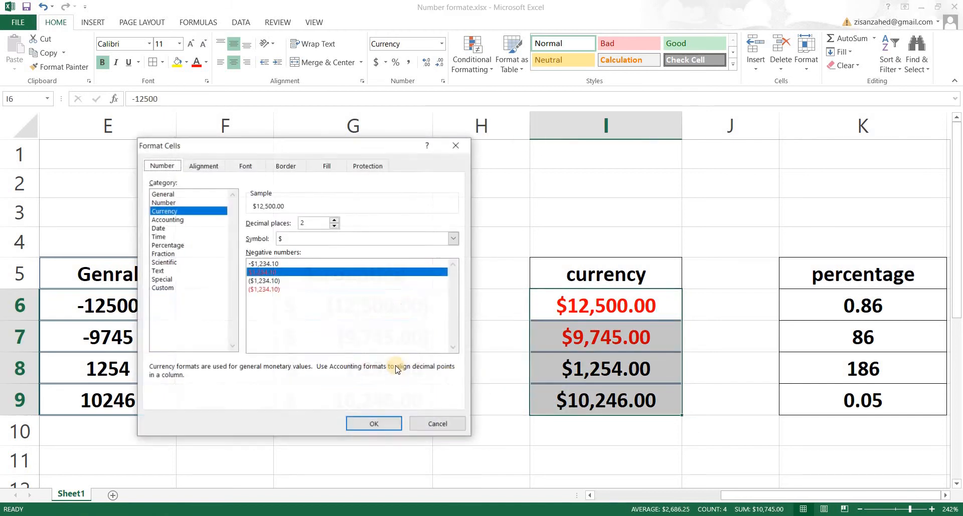
{"action": "left_click", "coordinate": [251, 282]}
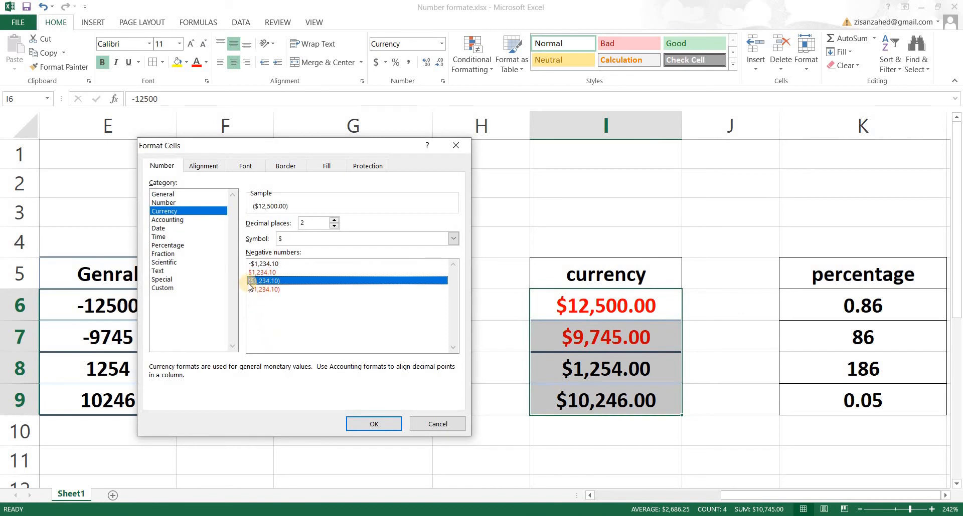
{"action": "left_click", "coordinate": [366, 425]}
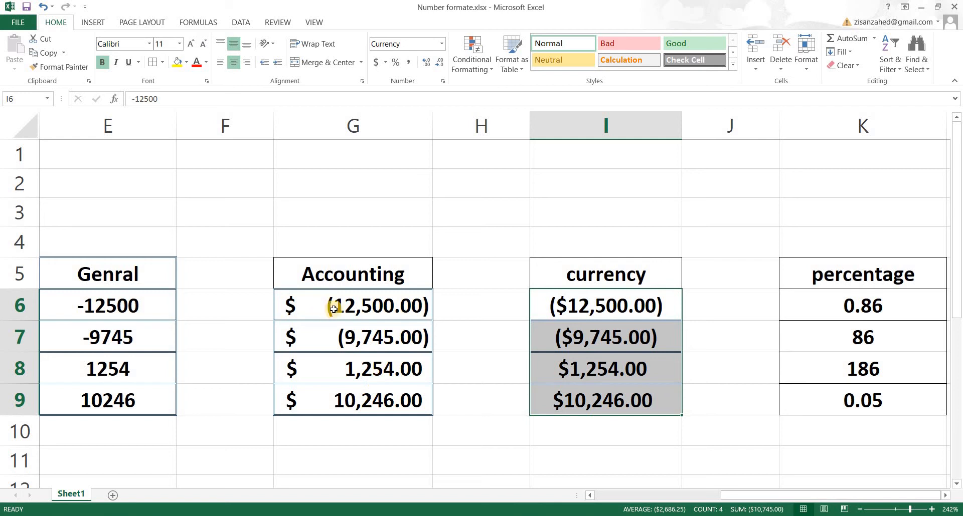
{"action": "key", "text": "Left"}
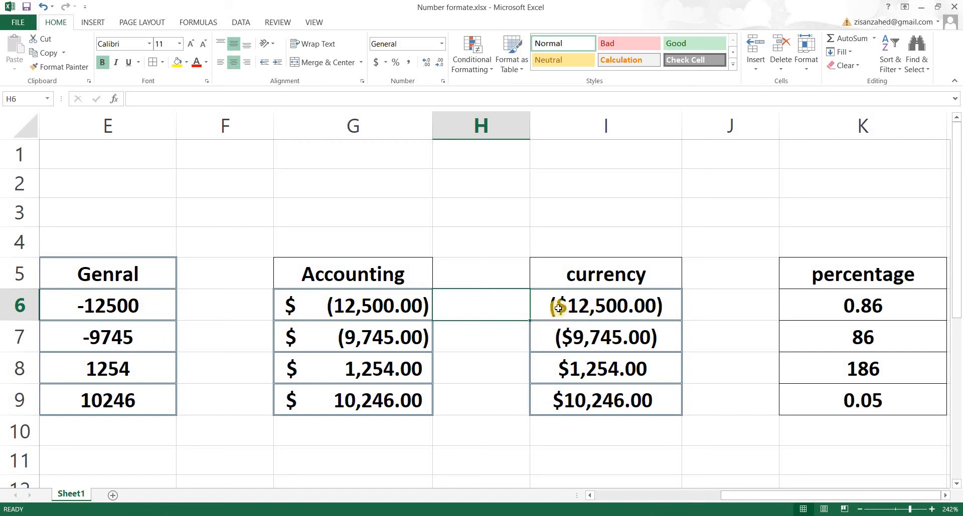
- Set the negative-number style of the Currency format in I6:I9 to red ($1,234.10) in parentheses
{"action": "left_click_drag", "start_coordinate": [576, 305], "coordinate": [592, 401]}
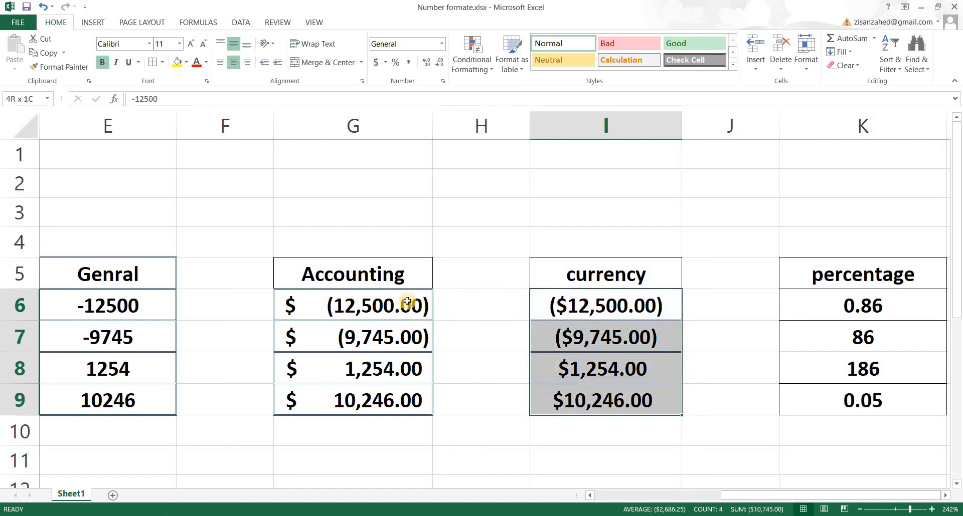
{"action": "key", "text": "ctrl+1"}
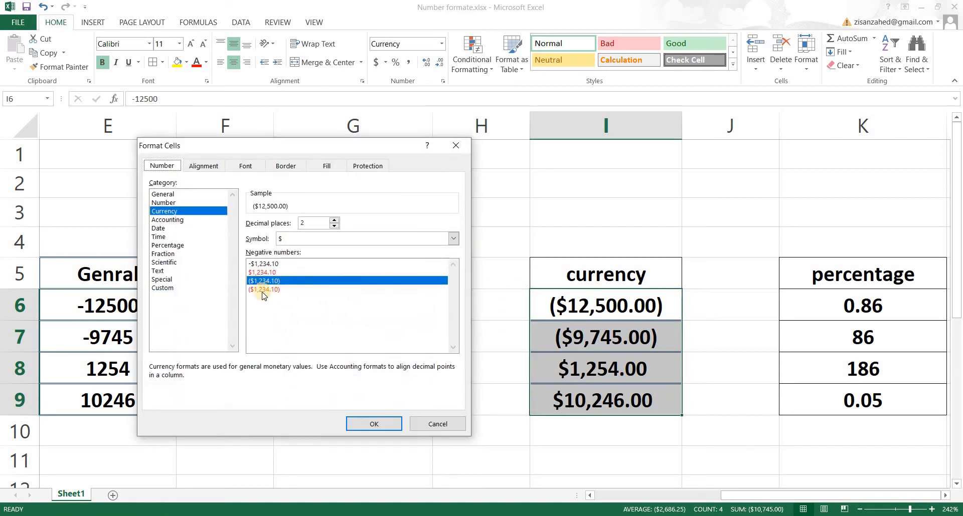
{"action": "left_click", "coordinate": [268, 291]}
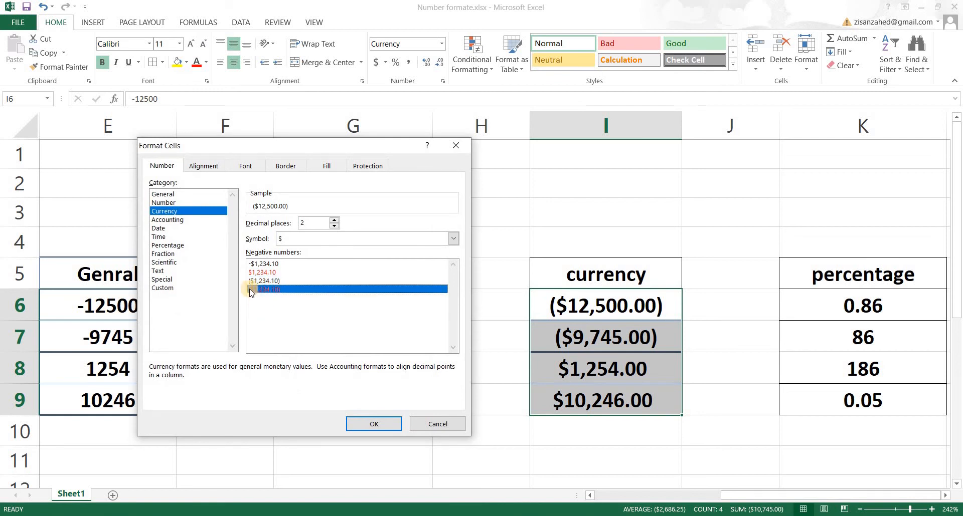
{"action": "left_click", "coordinate": [369, 426]}
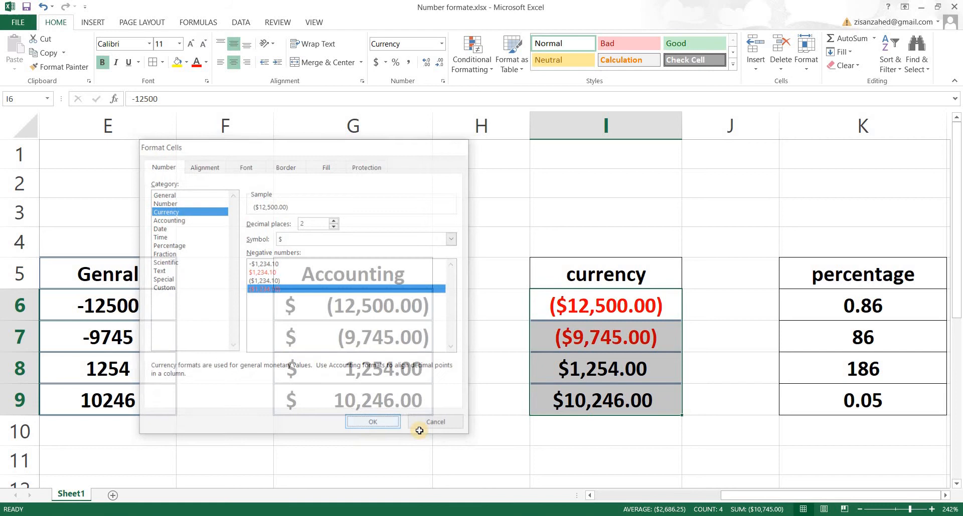
{"action": "left_click", "coordinate": [494, 410]}
- Set the negative-number style of the Currency format in I6:I9 to -$1,234.10 with a minus sign
{"action": "left_click_drag", "start_coordinate": [575, 316], "coordinate": [580, 401]}
{"action": "key", "text": "ctrl+1"}
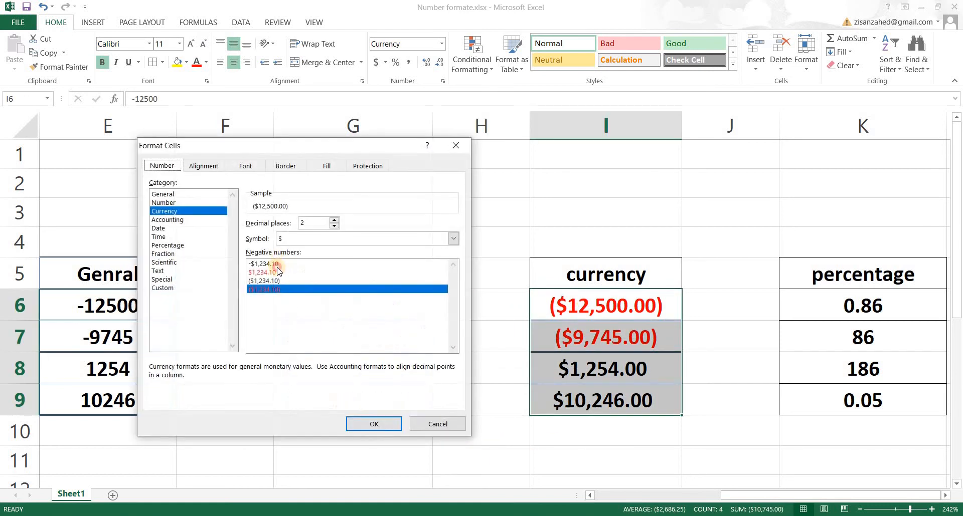
{"action": "left_click", "coordinate": [271, 263]}
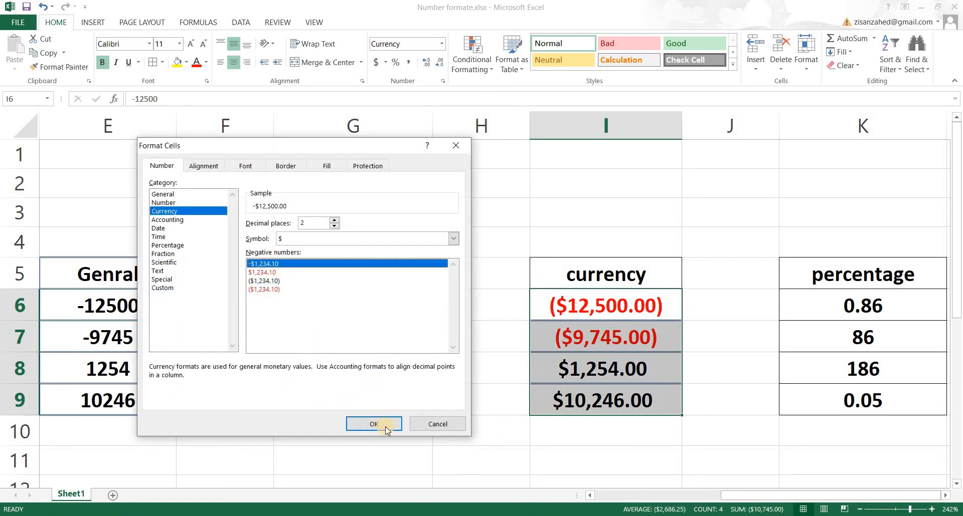
{"action": "left_click", "coordinate": [360, 425]}
{"action": "left_click", "coordinate": [732, 276]}
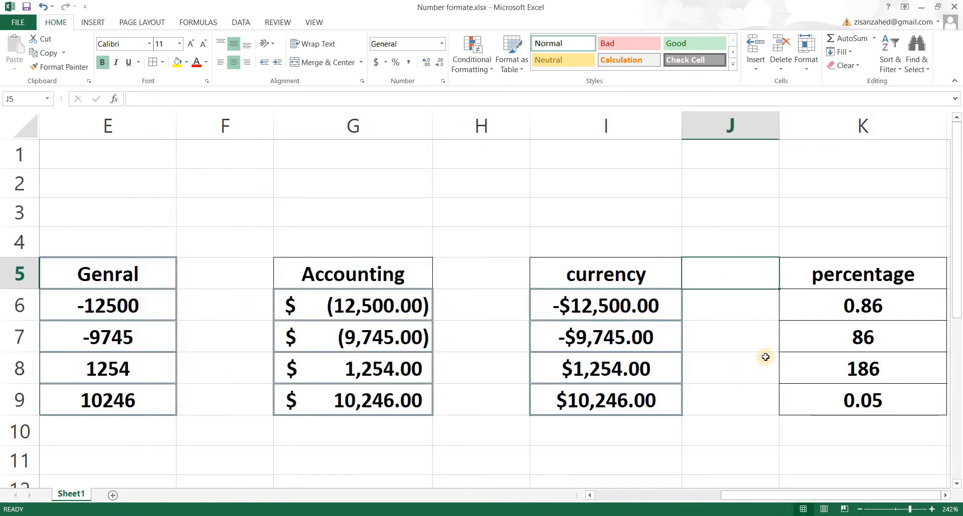
- Apply the Percentage number format to cells K6:K9 and check the formatted values in K7 to K9
{"action": "left_click_drag", "start_coordinate": [878, 313], "coordinate": [875, 404]}
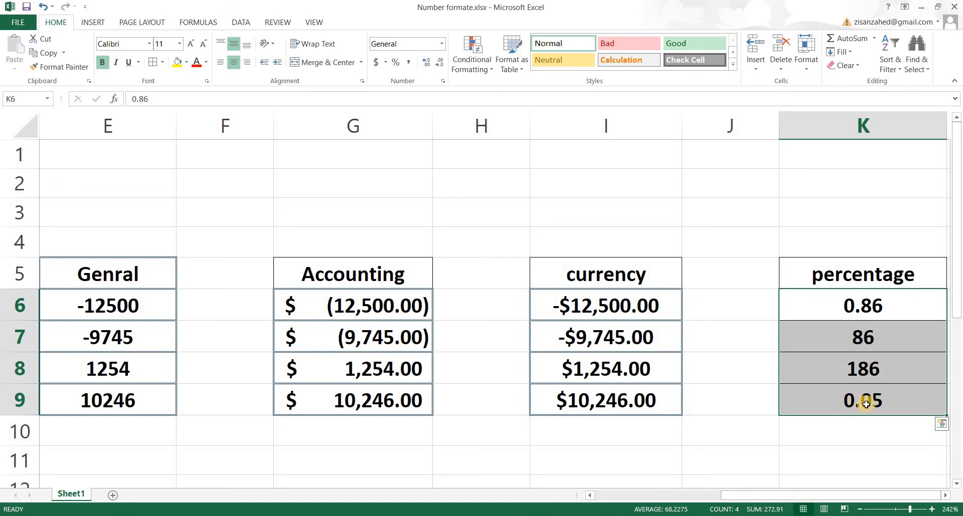
{"action": "left_click", "coordinate": [441, 44]}
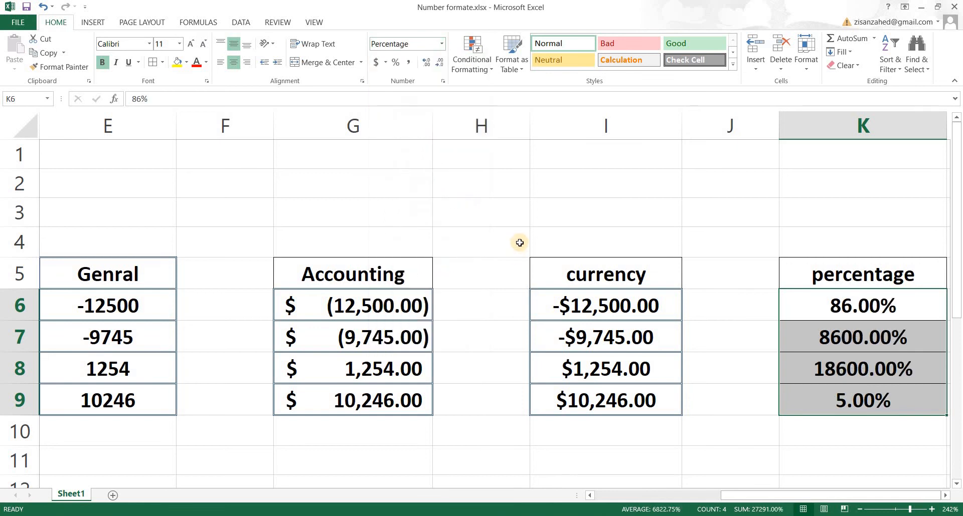
{"action": "left_click", "coordinate": [732, 300]}
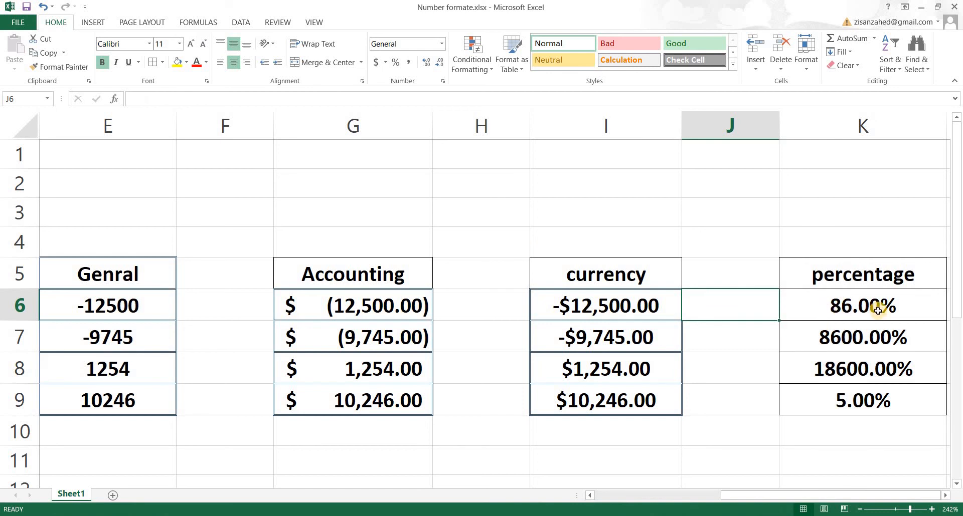
{"action": "left_click", "coordinate": [822, 339]}
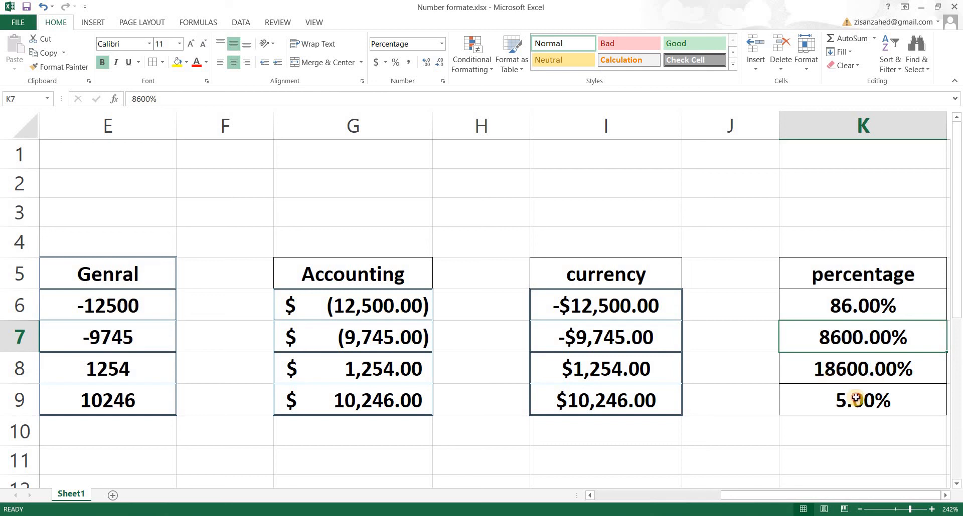
{"action": "key", "text": "Down"}
{"action": "key", "text": "Down"}
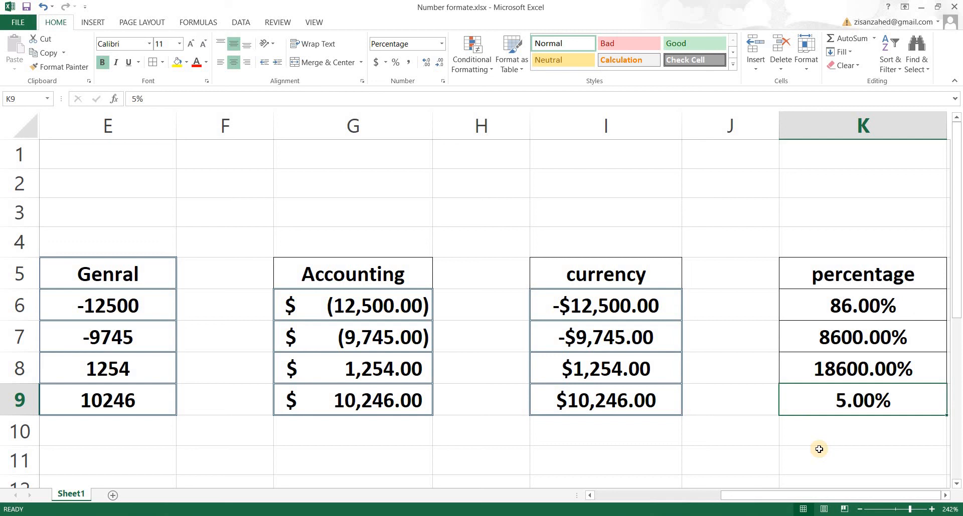
- Return cells K6:K9 of the percentage column to the General number format
{"action": "left_click_drag", "start_coordinate": [871, 302], "coordinate": [862, 399]}
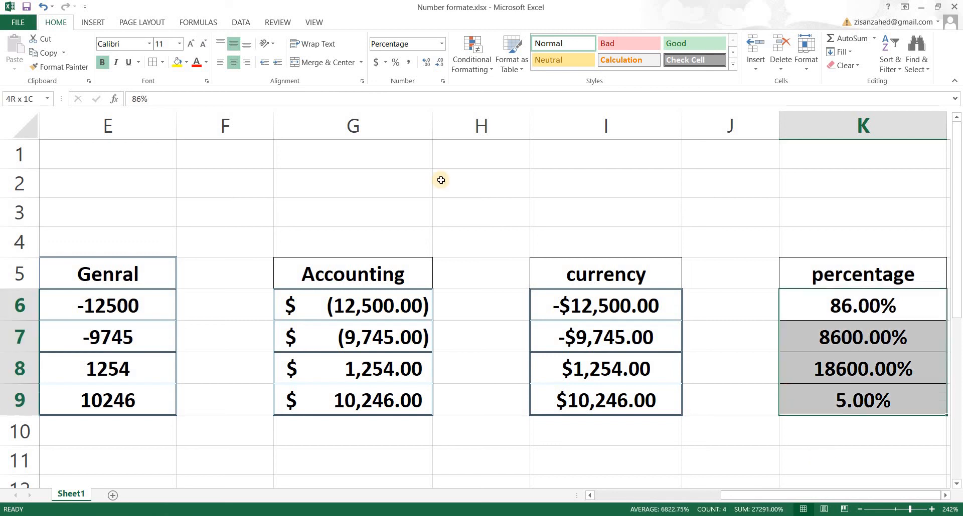
{"action": "left_click", "coordinate": [440, 45]}
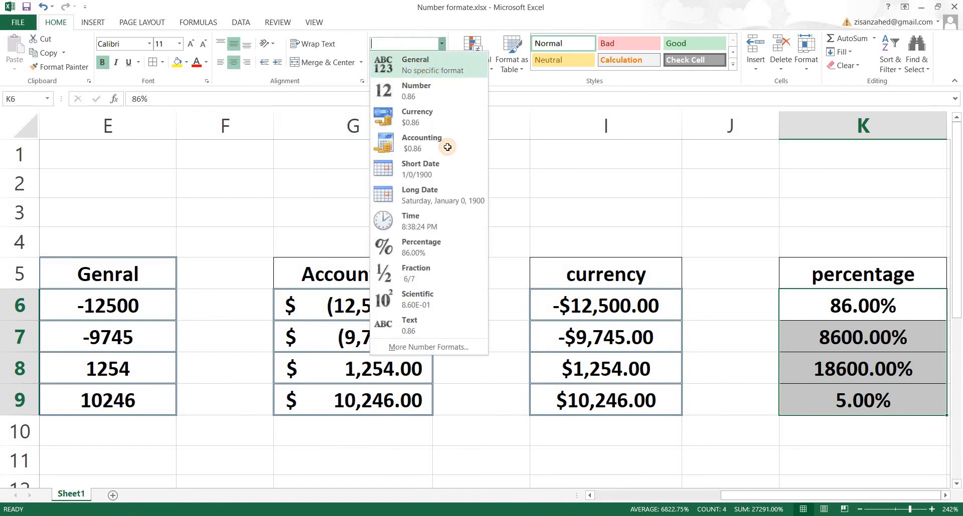
{"action": "left_click", "coordinate": [428, 65]}
- Try the Number format on cells K6:K9, and switch them back to General
{"action": "left_click", "coordinate": [441, 44]}
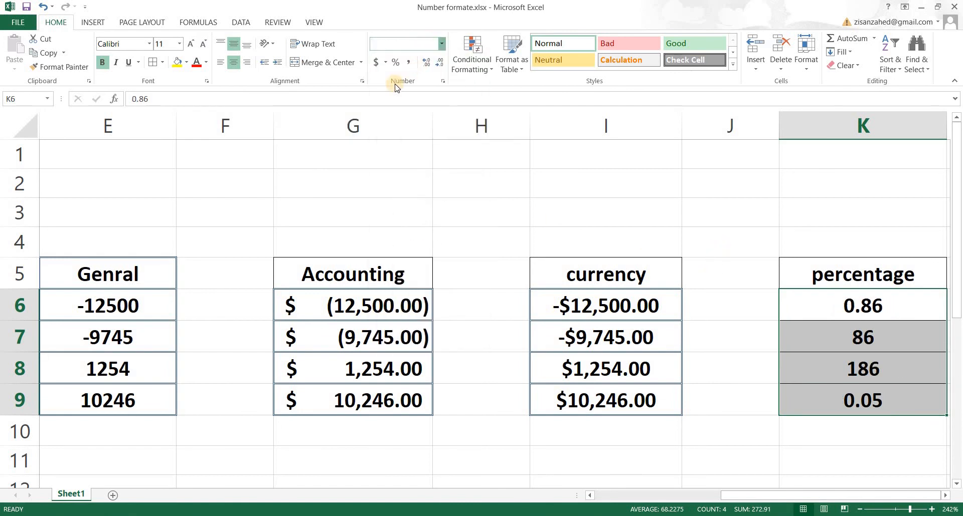
{"action": "left_click", "coordinate": [408, 93]}
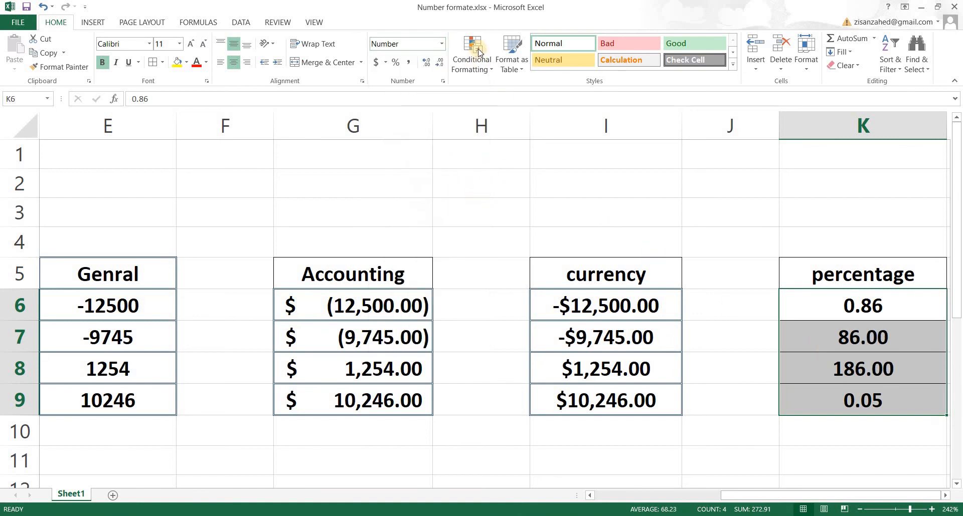
{"action": "left_click", "coordinate": [440, 43]}
{"action": "left_click", "coordinate": [428, 65]}
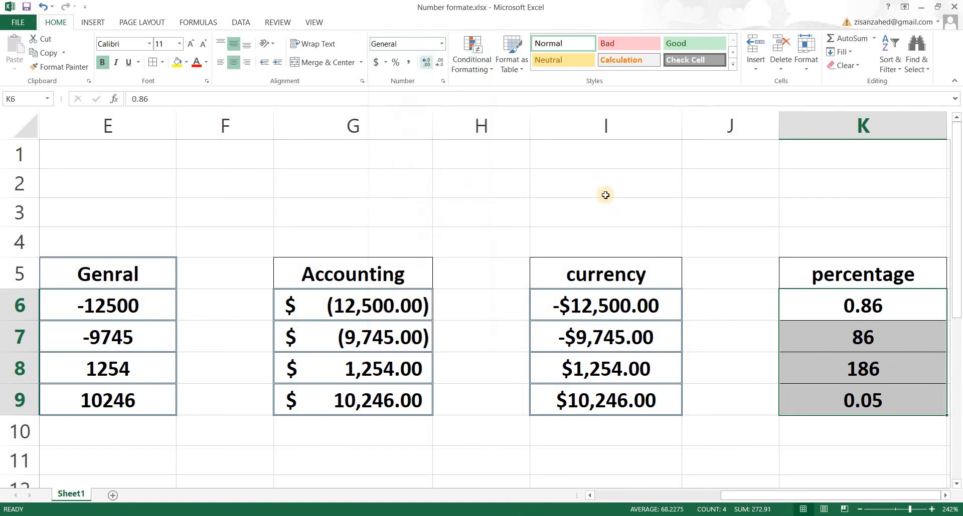
{"action": "left_click_drag", "start_coordinate": [728, 253], "coordinate": [729, 271]}
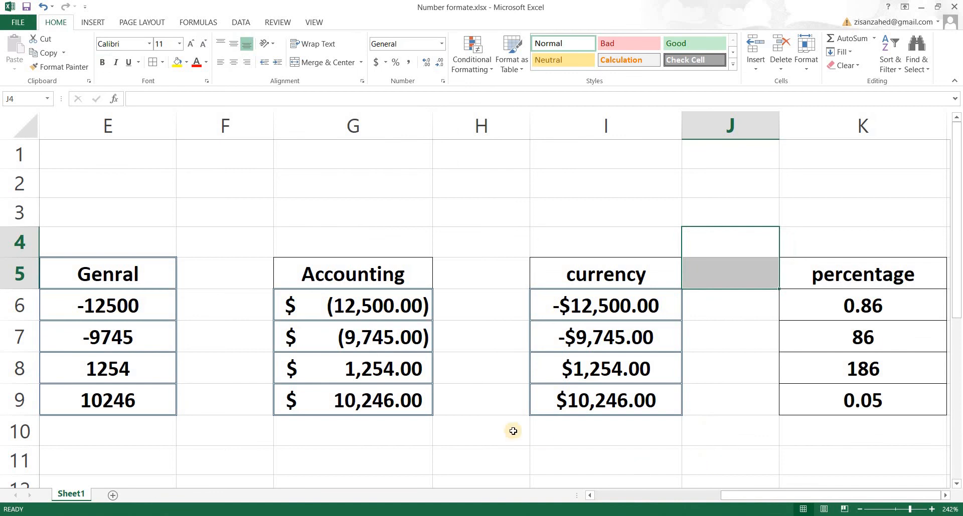
{"action": "left_click", "coordinate": [730, 461]}
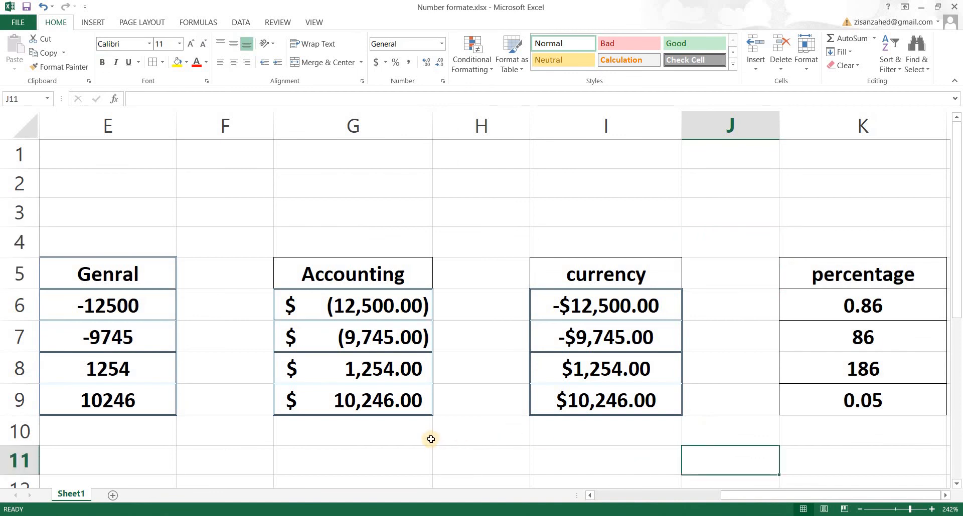